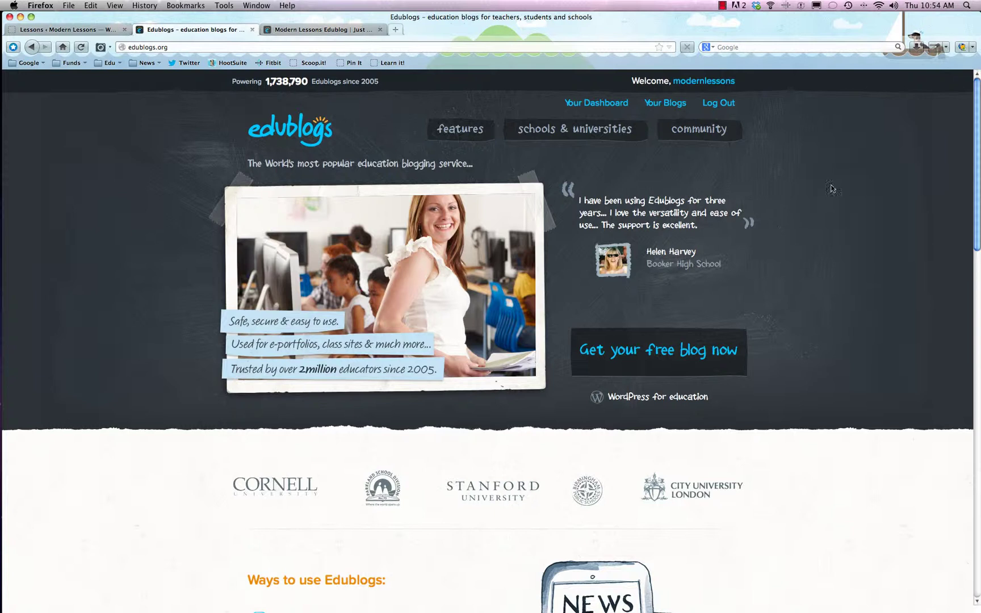
Step: Inspect the edublogs.org signup page address and scroll through the form
{"action": "left_click", "coordinate": [152, 47]}
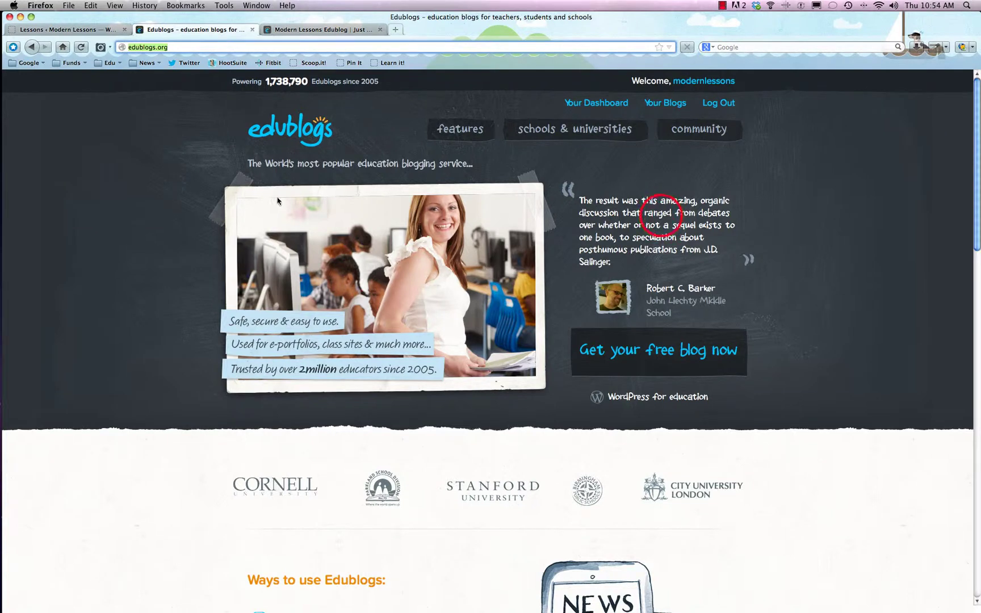
{"action": "left_click", "coordinate": [659, 215]}
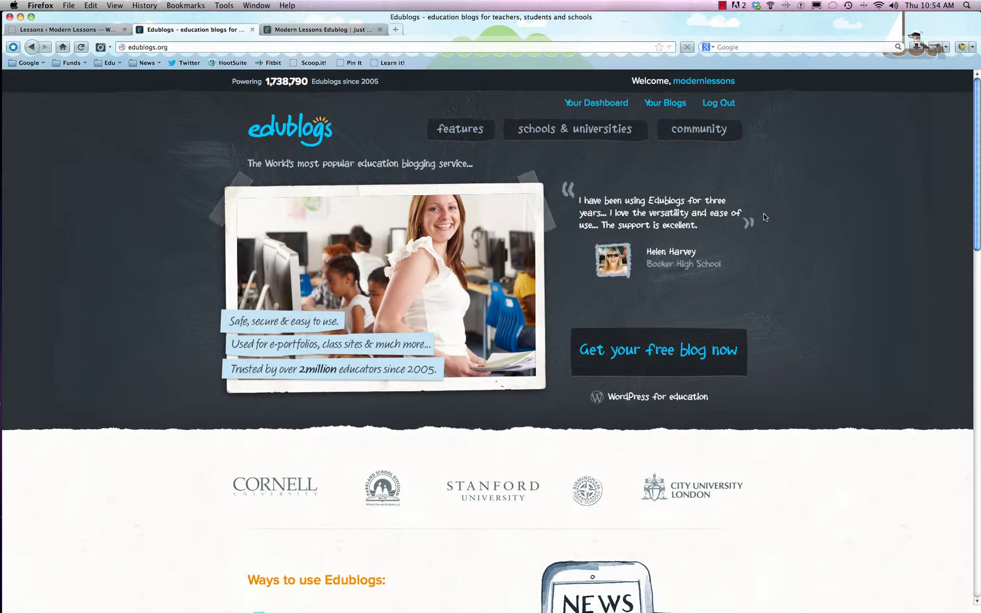
{"action": "scroll", "coordinate": [764, 217], "scroll_direction": "down", "scroll_amount": 10}
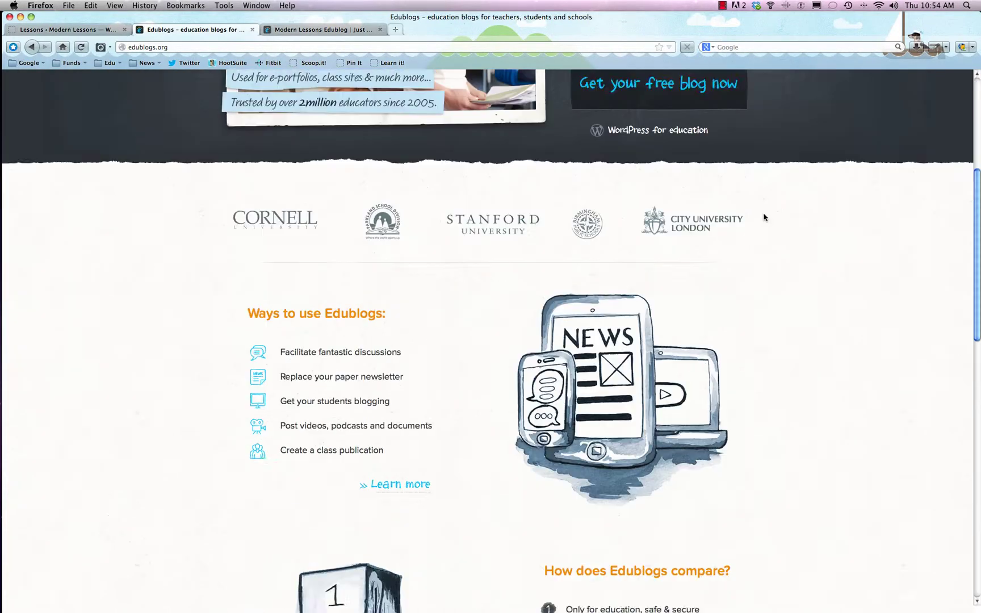
{"action": "scroll", "coordinate": [763, 217], "scroll_direction": "down", "scroll_amount": 5}
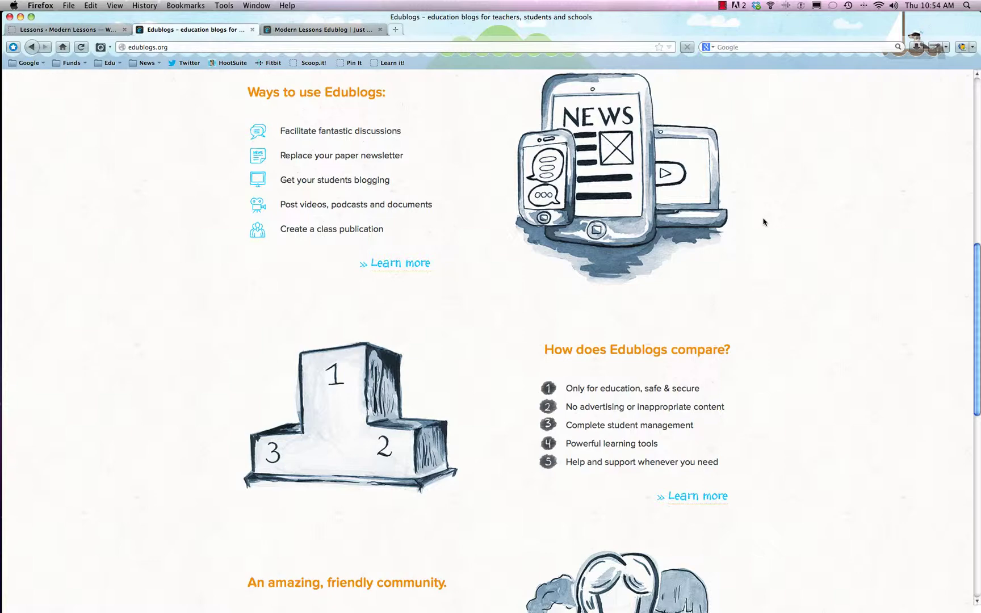
{"action": "scroll", "coordinate": [763, 221], "scroll_direction": "down", "scroll_amount": 16}
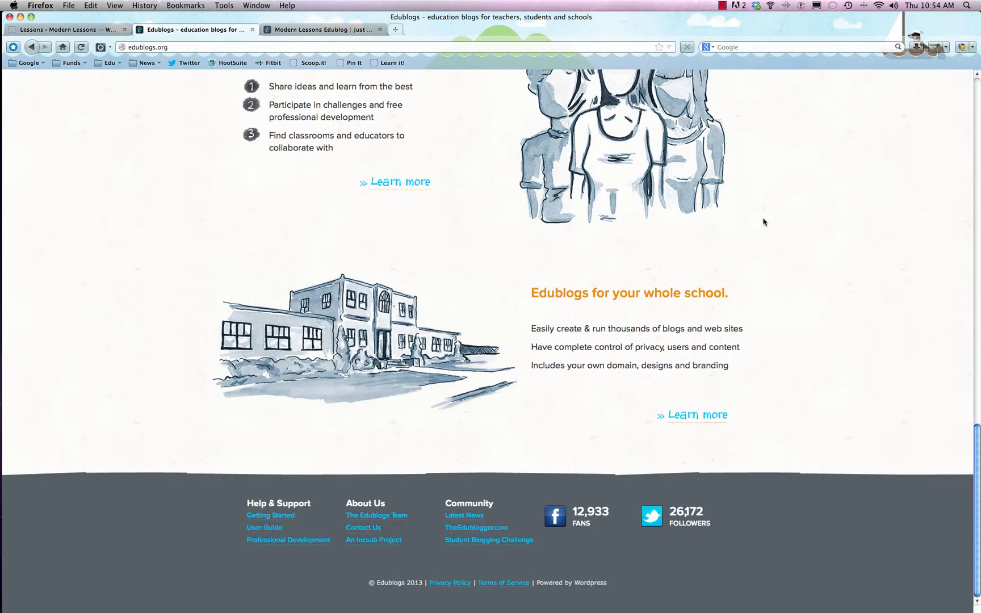
{"action": "scroll", "coordinate": [764, 221], "scroll_direction": "up", "scroll_amount": 20}
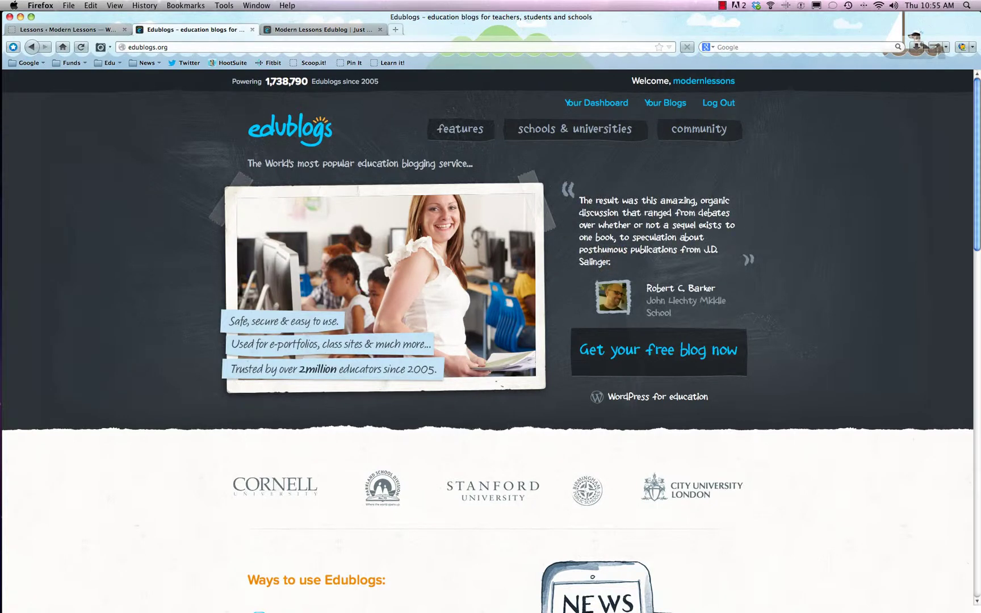
Step: Start a free blog signup and enter 'anotherblog' as the domain, which is reported as taken
{"action": "left_click", "coordinate": [627, 356]}
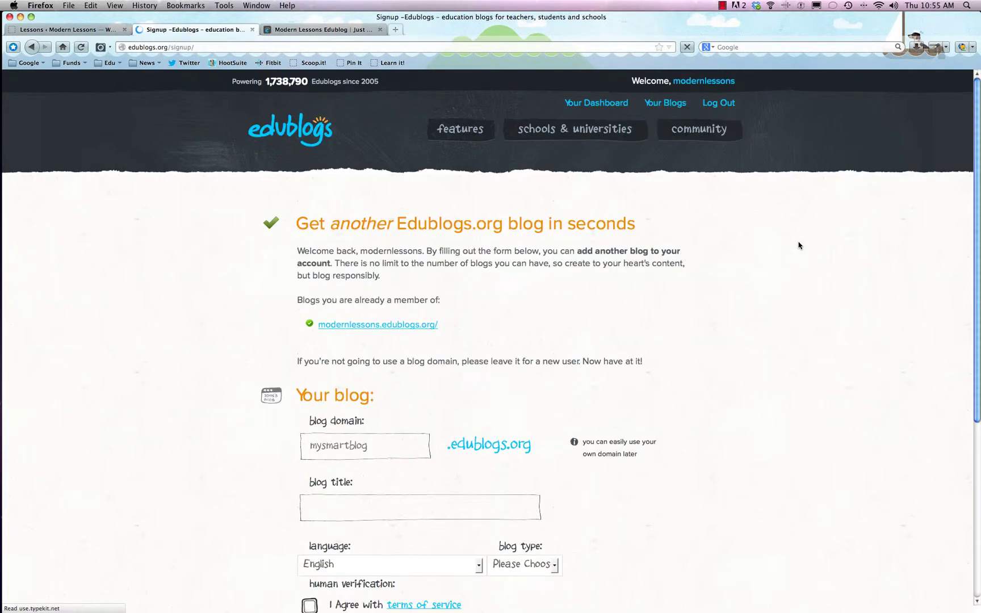
{"action": "scroll", "coordinate": [459, 294], "scroll_direction": "down", "scroll_amount": 2}
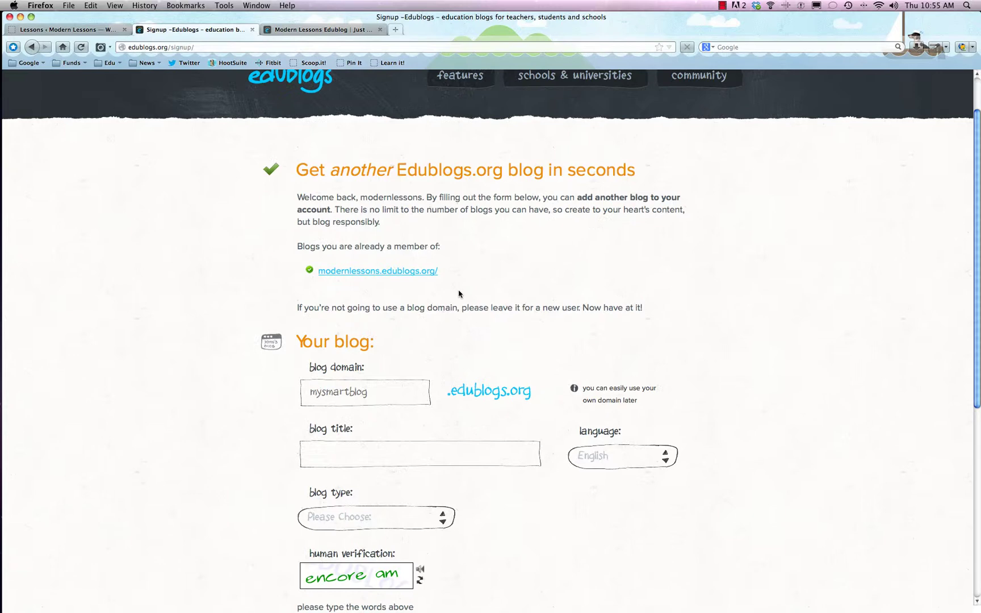
{"action": "scroll", "coordinate": [572, 250], "scroll_direction": "down", "scroll_amount": 5}
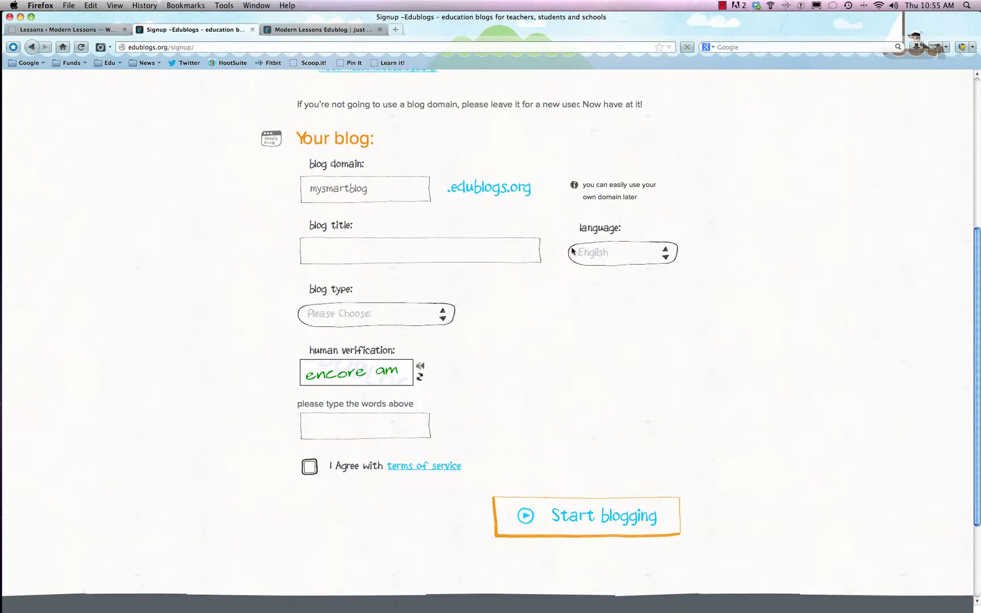
{"action": "scroll", "coordinate": [572, 250], "scroll_direction": "up", "scroll_amount": 1}
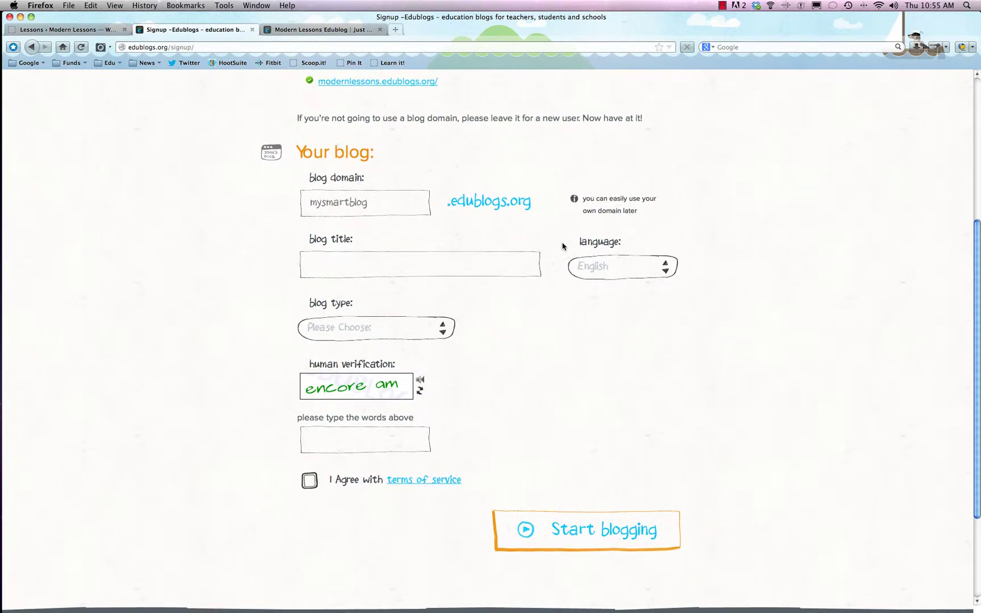
{"action": "scroll", "coordinate": [562, 246], "scroll_direction": "up", "scroll_amount": 1}
{"action": "left_click", "coordinate": [361, 210]}
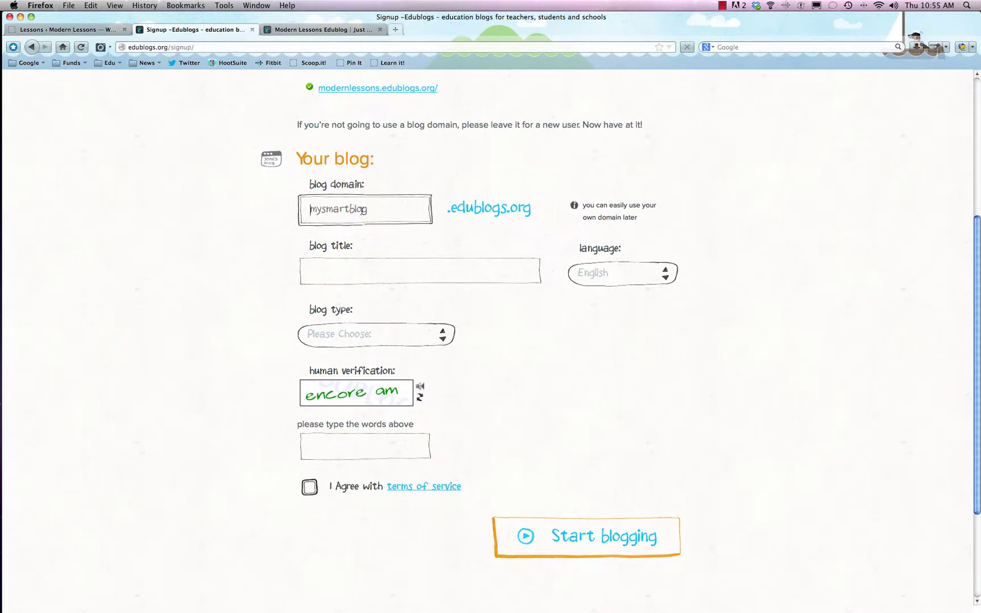
{"action": "type", "text": "anotherblog"}
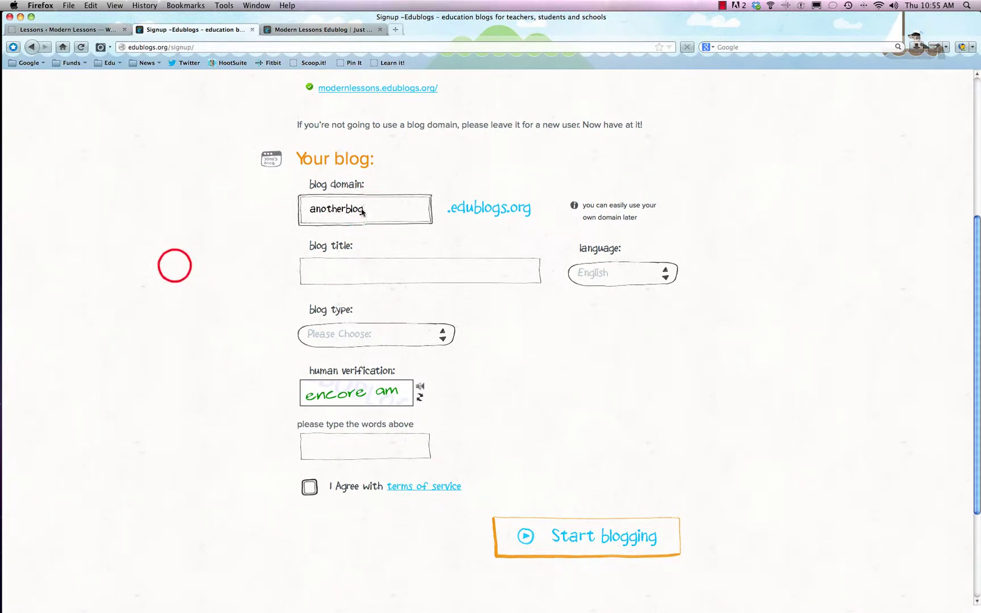
{"action": "left_click", "coordinate": [175, 266]}
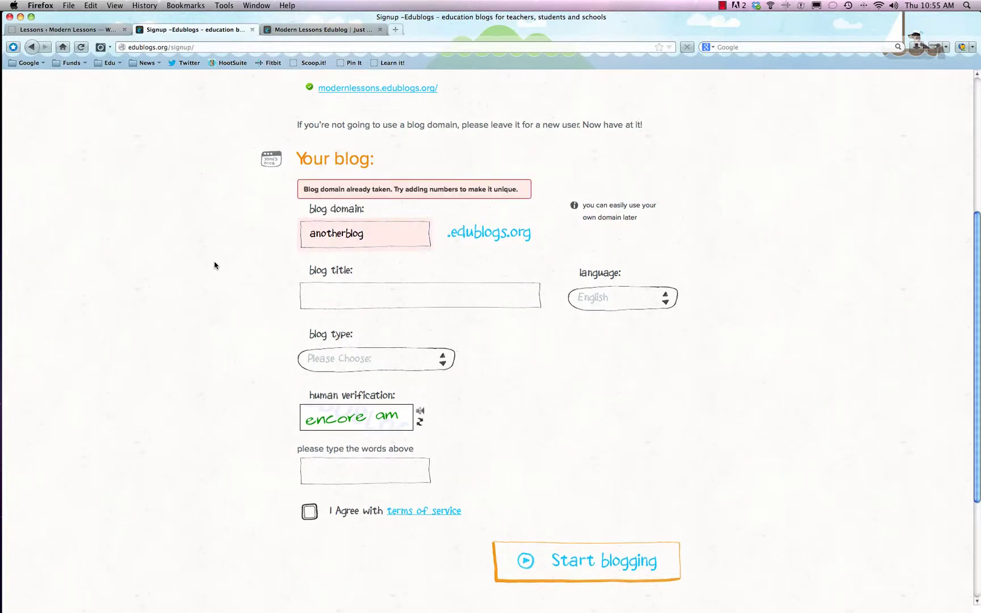
{"action": "scroll", "coordinate": [215, 265], "scroll_direction": "up", "scroll_amount": 5}
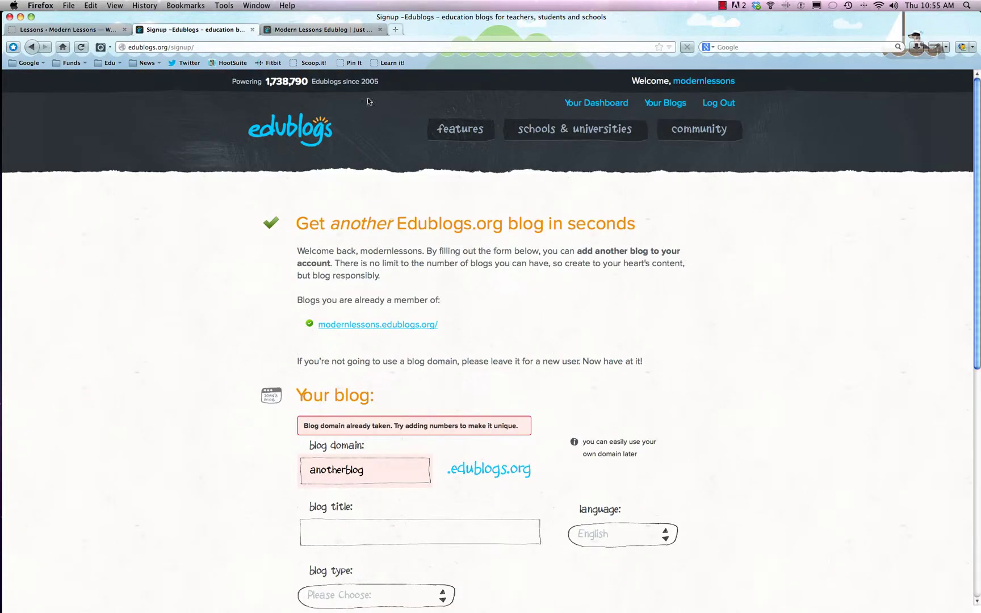
Step: Switch to the Modern Lessons Edublog tab and look over its 'Hello world!' front page
{"action": "left_click", "coordinate": [316, 29]}
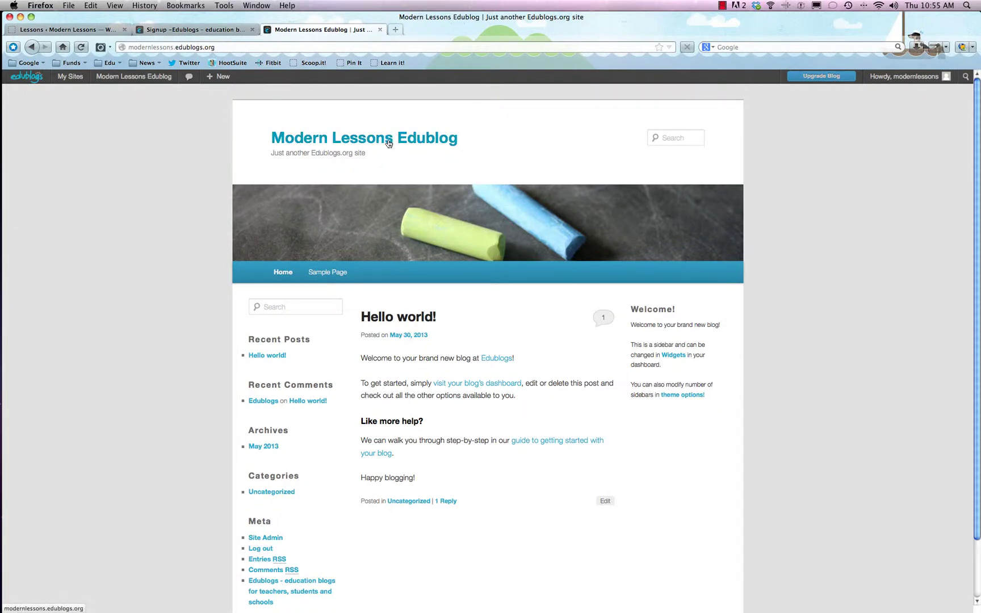
{"action": "left_click", "coordinate": [142, 48]}
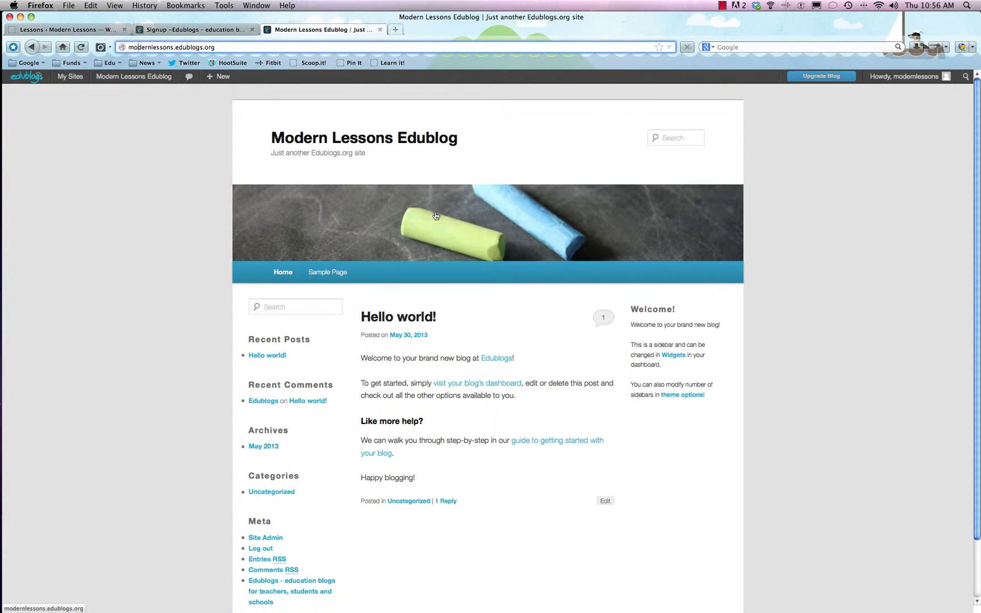
{"action": "scroll", "coordinate": [437, 261], "scroll_direction": "down", "scroll_amount": 2}
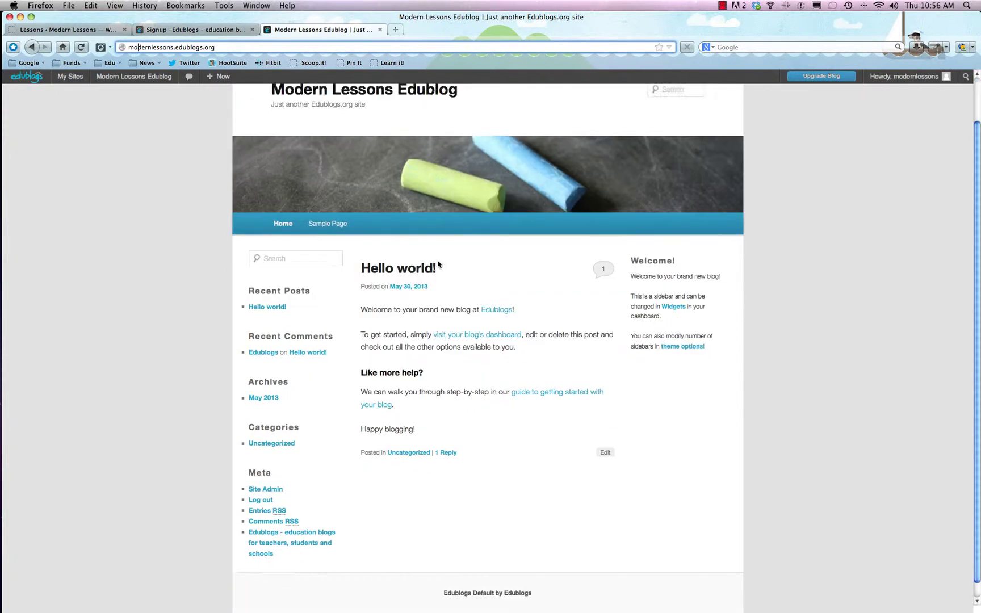
{"action": "scroll", "coordinate": [438, 264], "scroll_direction": "up", "scroll_amount": 2}
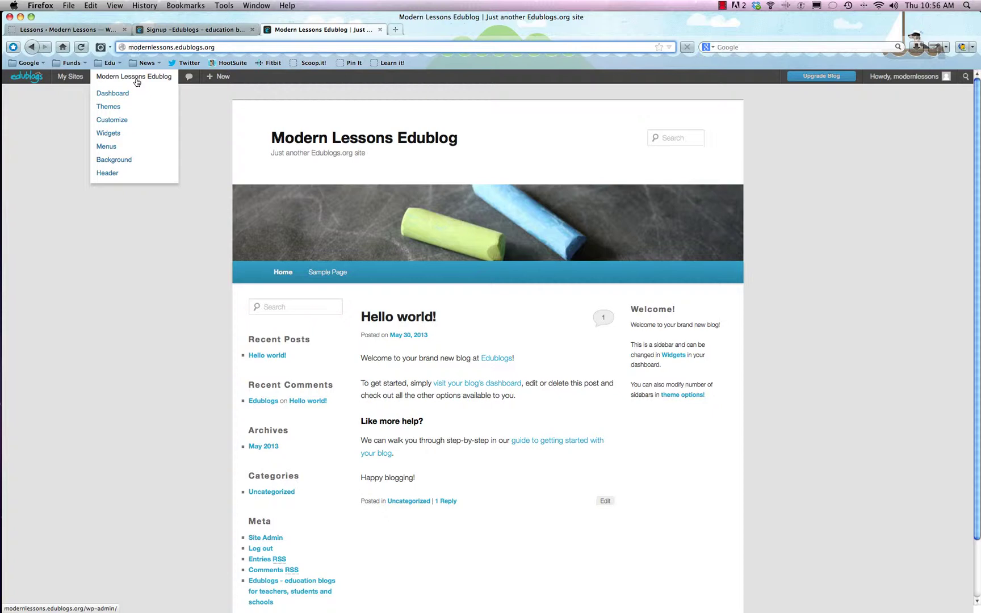
Step: Open the Modern Lessons Edublog dashboard with its blog details and account summary
{"action": "left_click", "coordinate": [126, 94]}
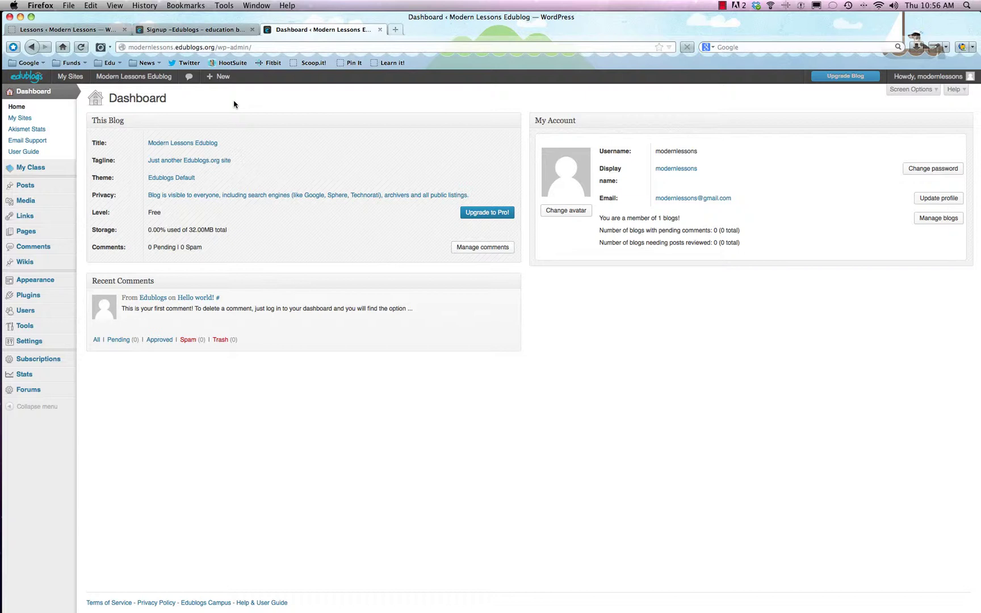
{"action": "left_click", "coordinate": [234, 104]}
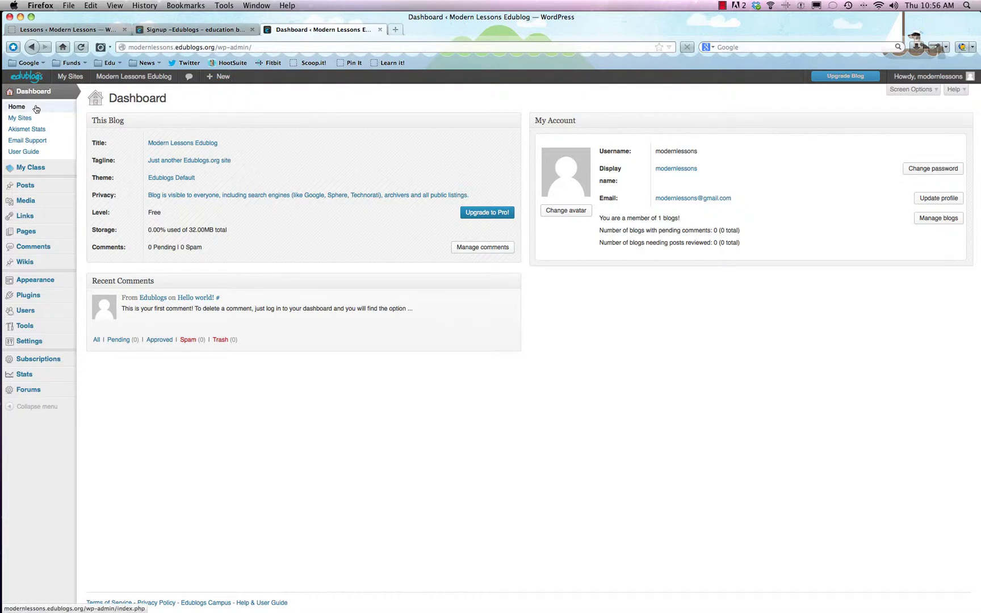
{"action": "mouse_move", "coordinate": [39, 174]}
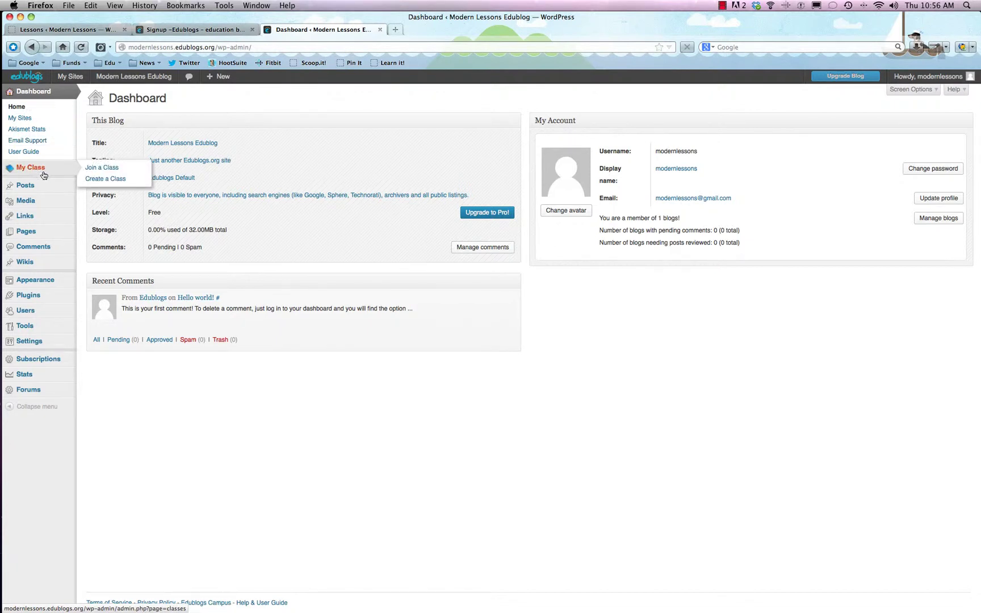
Step: Open My Class and focus the 'Search for a site' field for joining a class
{"action": "left_click", "coordinate": [27, 170]}
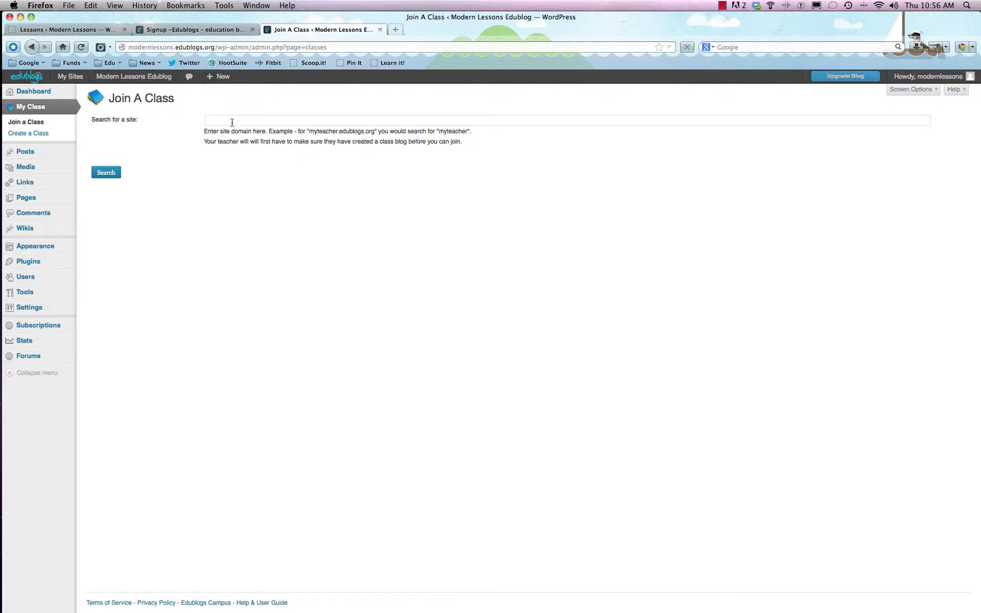
{"action": "left_click", "coordinate": [233, 120]}
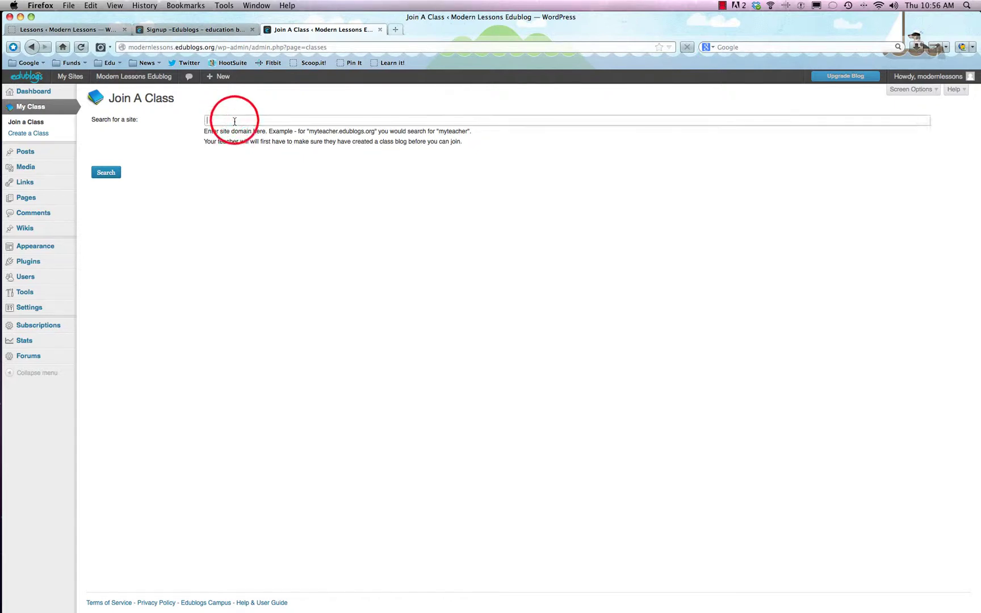
{"action": "left_click", "coordinate": [41, 137]}
Step: Open 'Create a Class' under My Class to view the class blog settings and Pro notice
{"action": "left_click", "coordinate": [39, 137]}
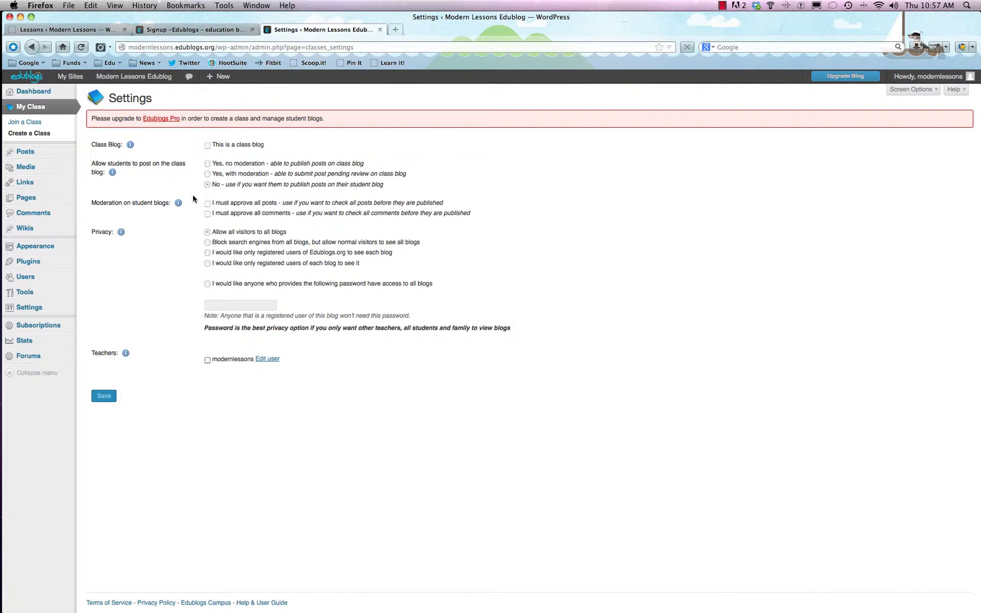
{"action": "right_click", "coordinate": [171, 120]}
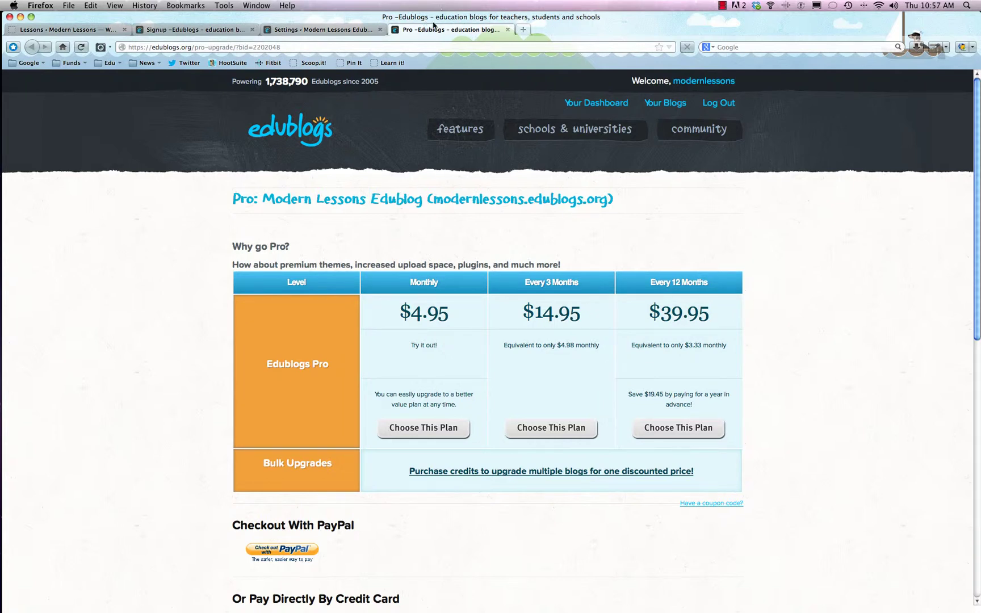
{"action": "left_click", "coordinate": [508, 30]}
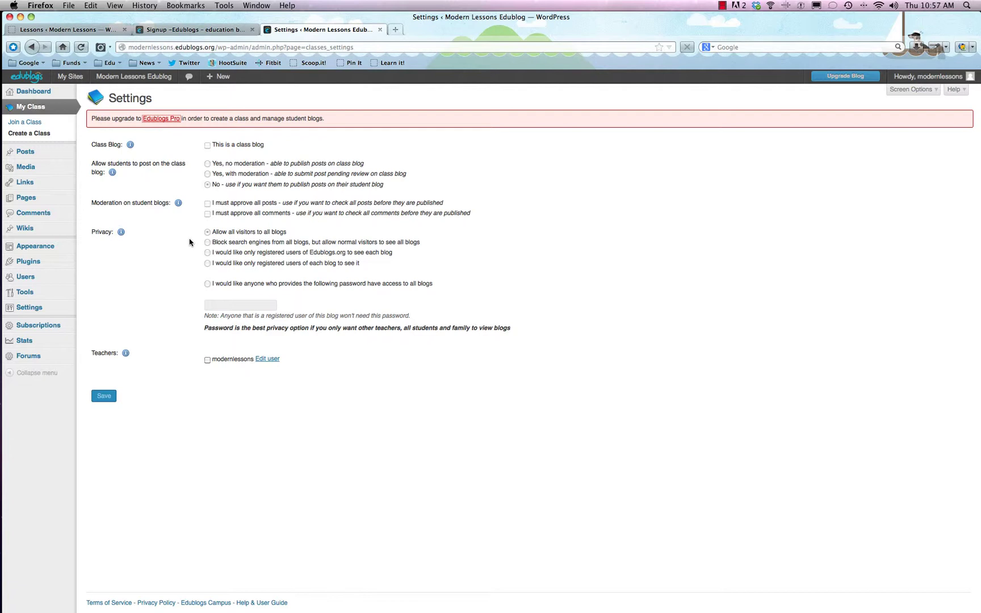
Step: Open the Wikis page from the sidebar, which shows no wikis found
{"action": "mouse_move", "coordinate": [51, 234]}
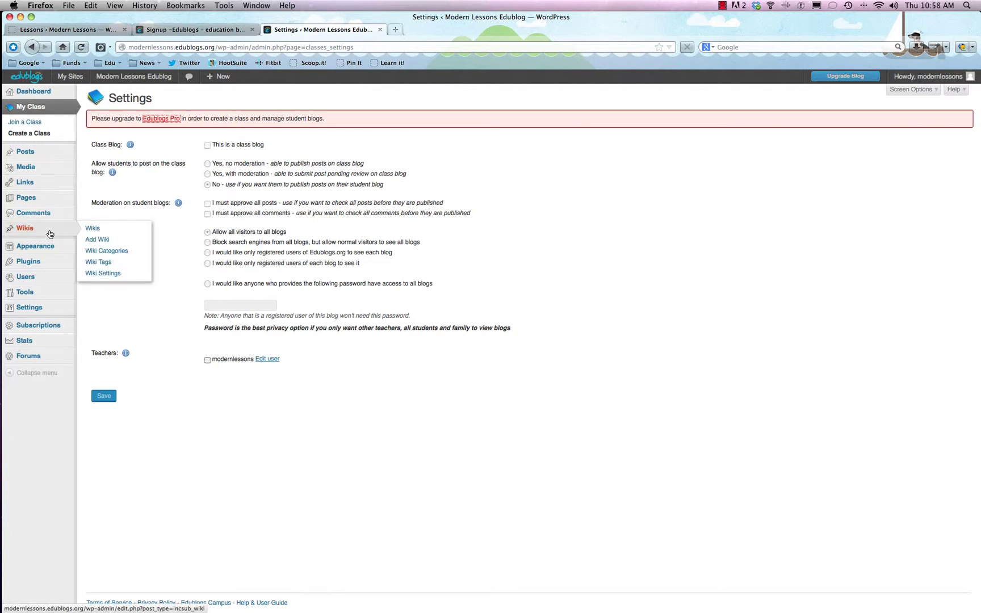
{"action": "left_click", "coordinate": [50, 234]}
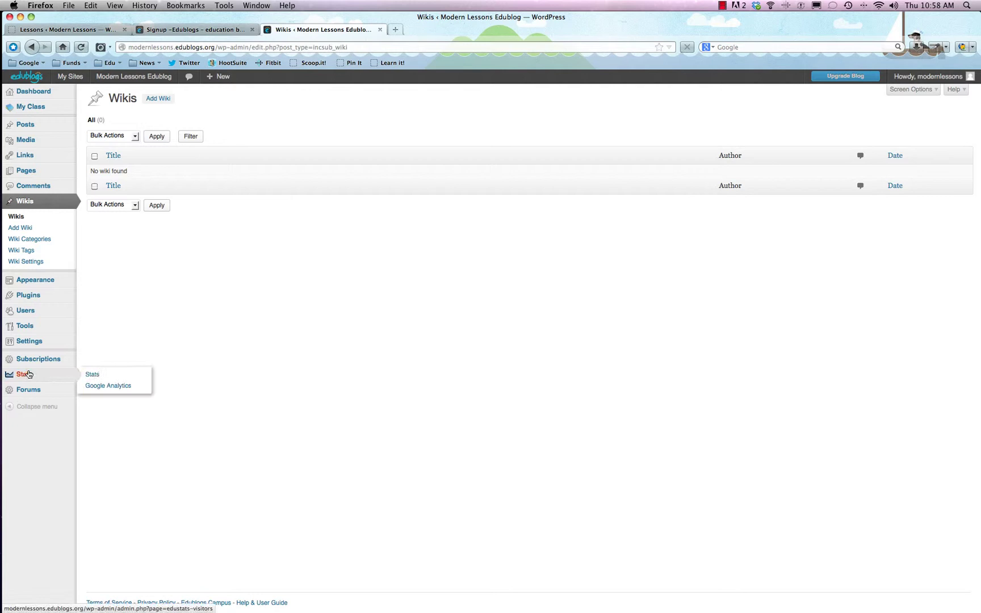
Step: View the blog's Stats page, then open the Google Analytics tracking code settings
{"action": "left_click", "coordinate": [28, 378]}
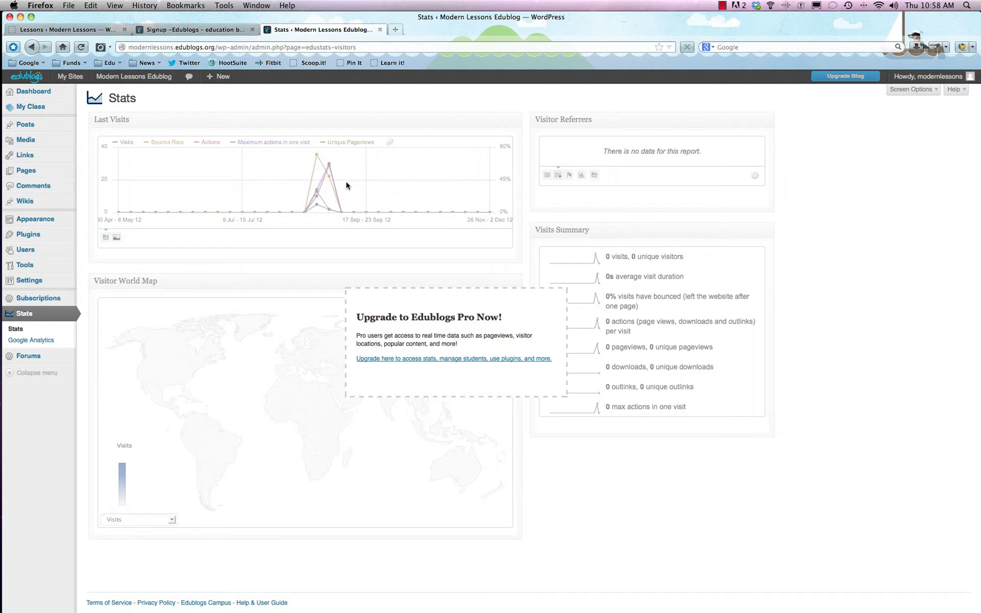
{"action": "left_click", "coordinate": [52, 341]}
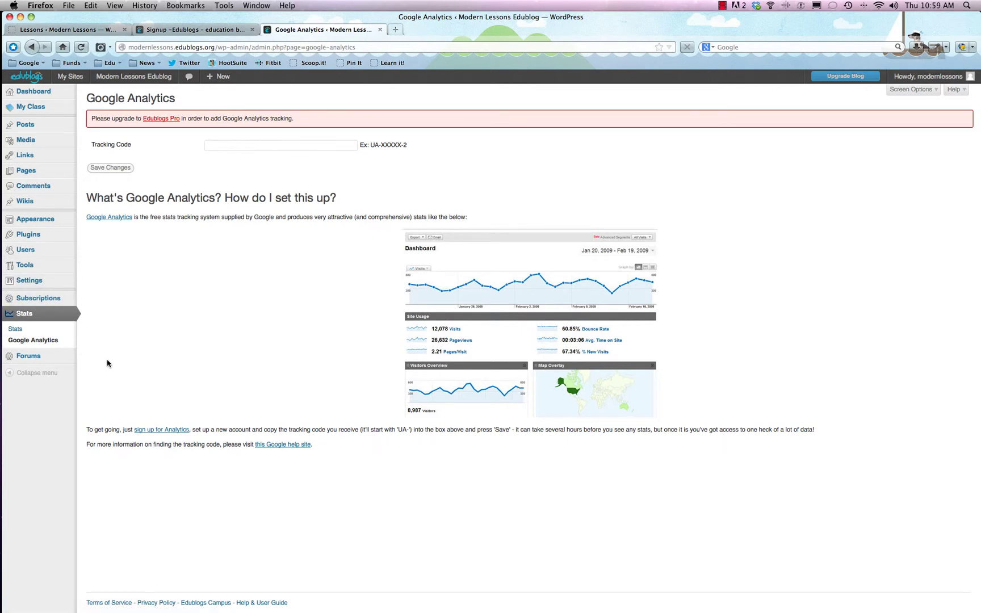
Step: View the Subscriptions page, then open Manage Forums with its upgrade notice
{"action": "left_click", "coordinate": [39, 299]}
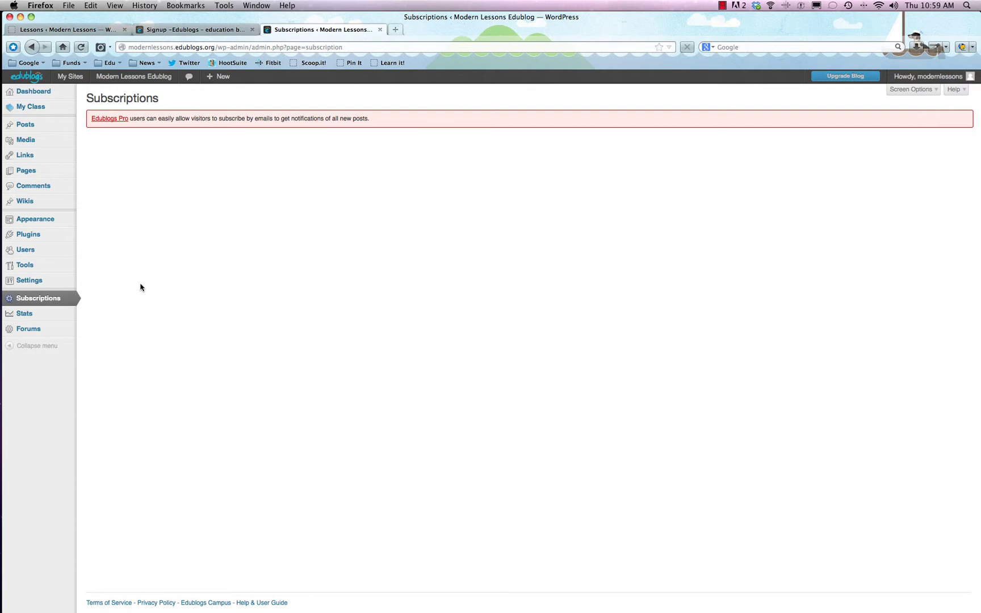
{"action": "left_click", "coordinate": [42, 331]}
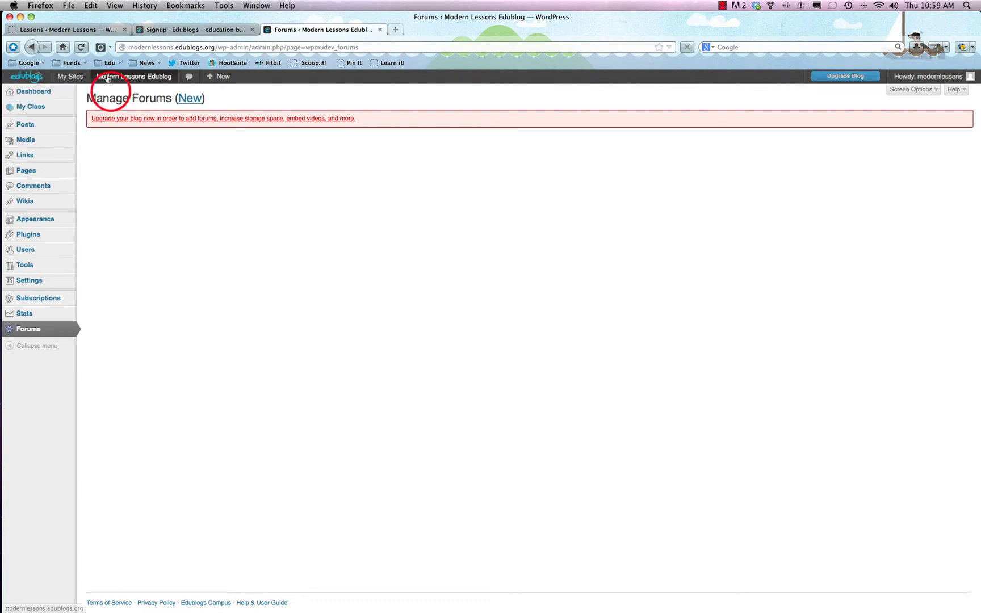
Step: Visit the blog's public front page and scroll through its 'Hello world!' post
{"action": "left_click", "coordinate": [111, 93]}
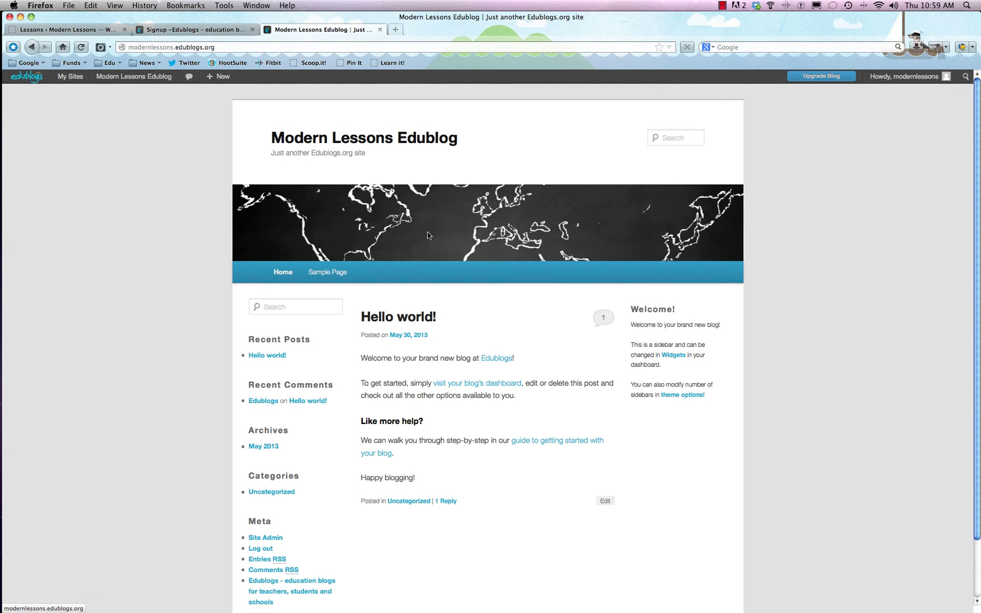
{"action": "scroll", "coordinate": [786, 224], "scroll_direction": "down", "scroll_amount": 2}
{"action": "scroll", "coordinate": [786, 223], "scroll_direction": "up", "scroll_amount": 2}
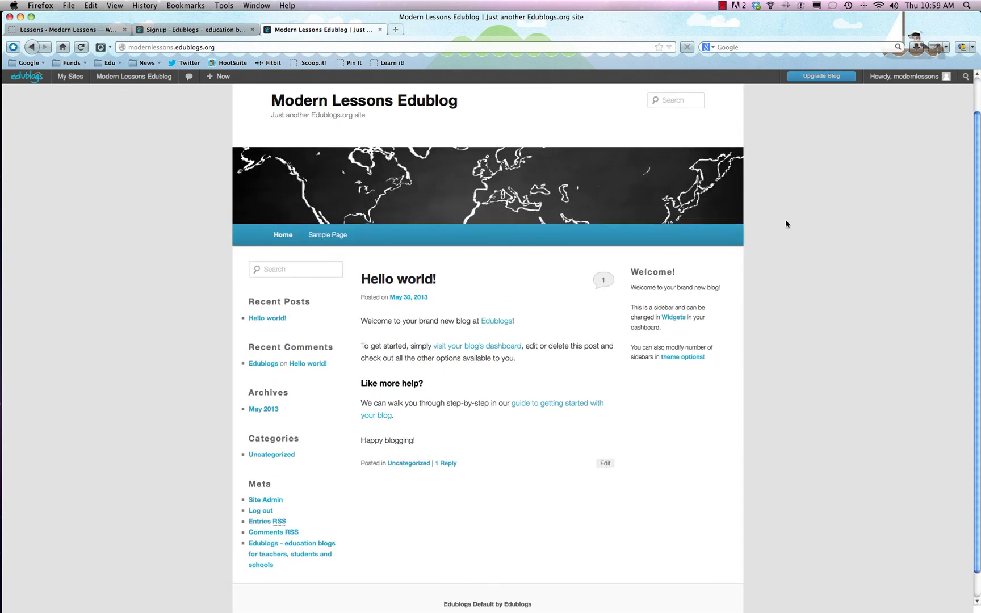